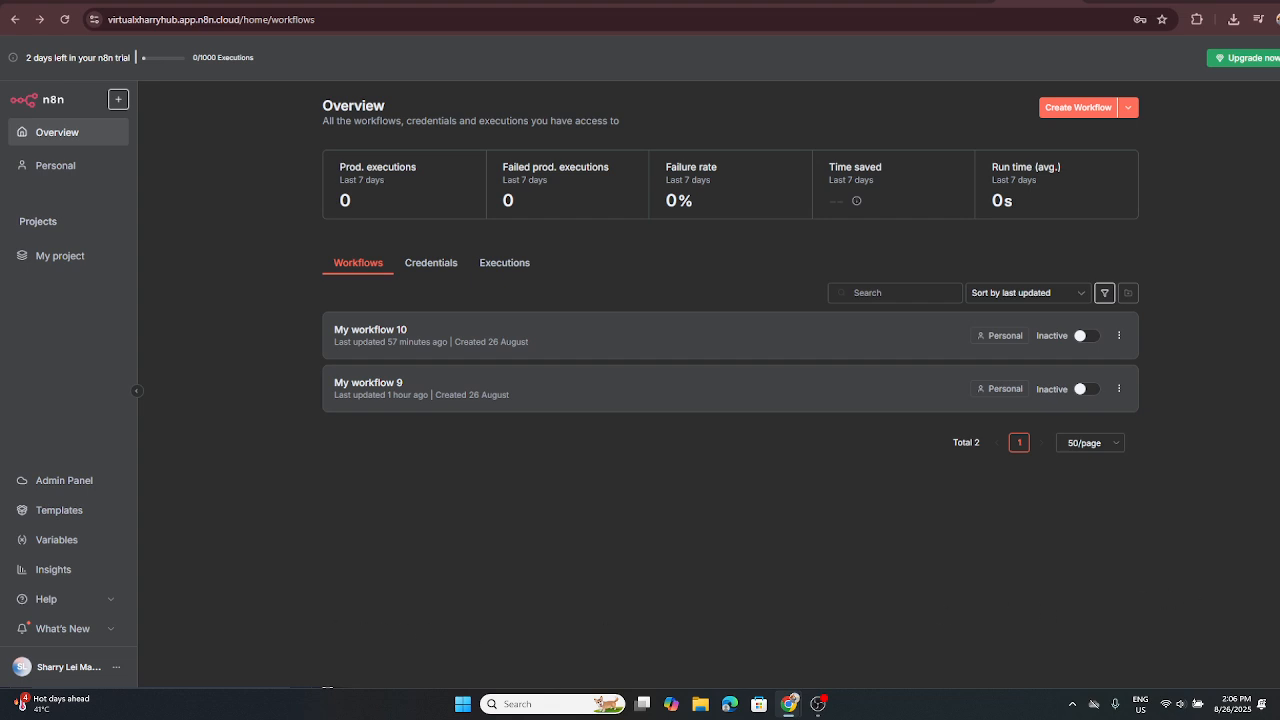
Create a new workflow and add the Google Drive "Create folder" action as its first node.
{"action": "left_click", "coordinate": [1099, 114]}
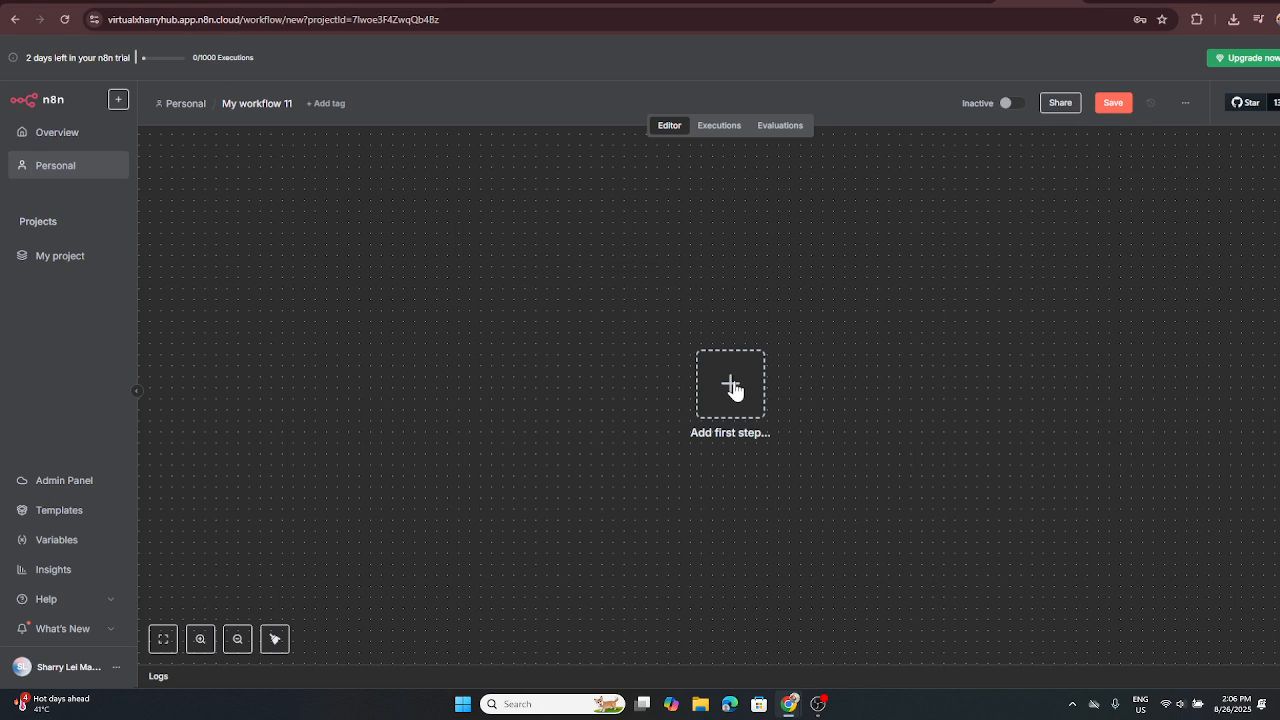
{"action": "left_click", "coordinate": [731, 384]}
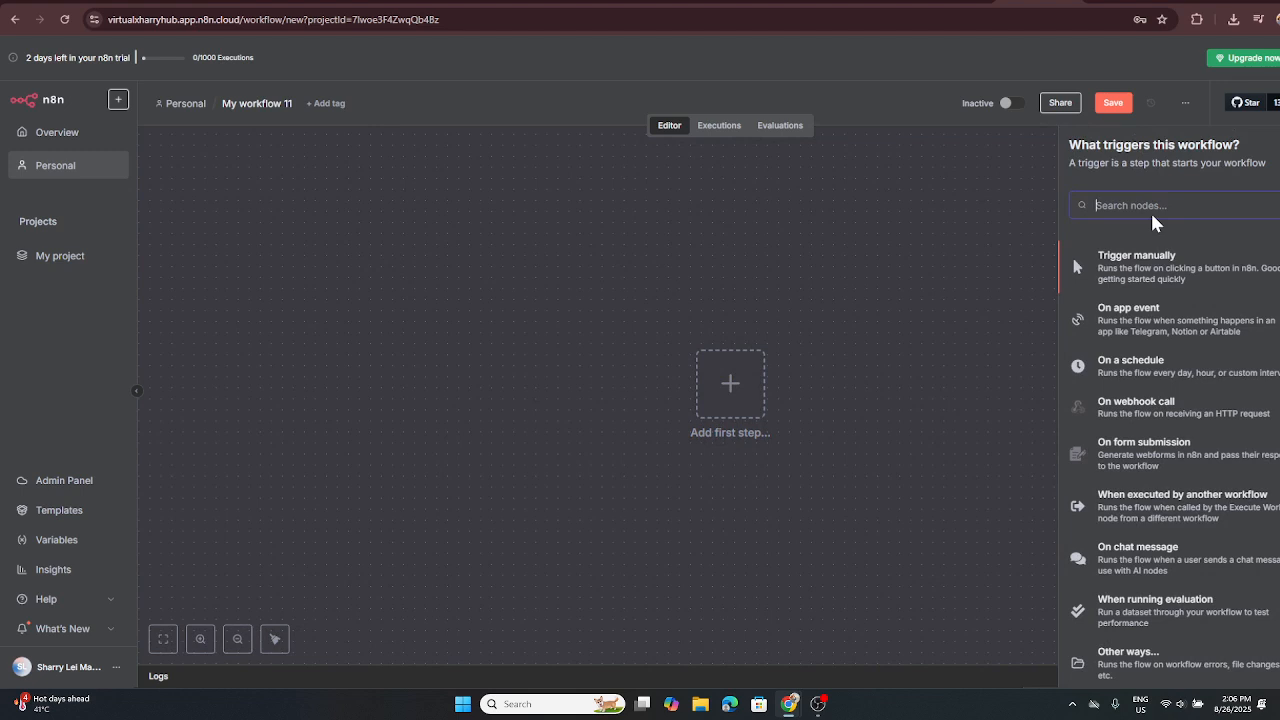
{"action": "type", "text": "Google"}
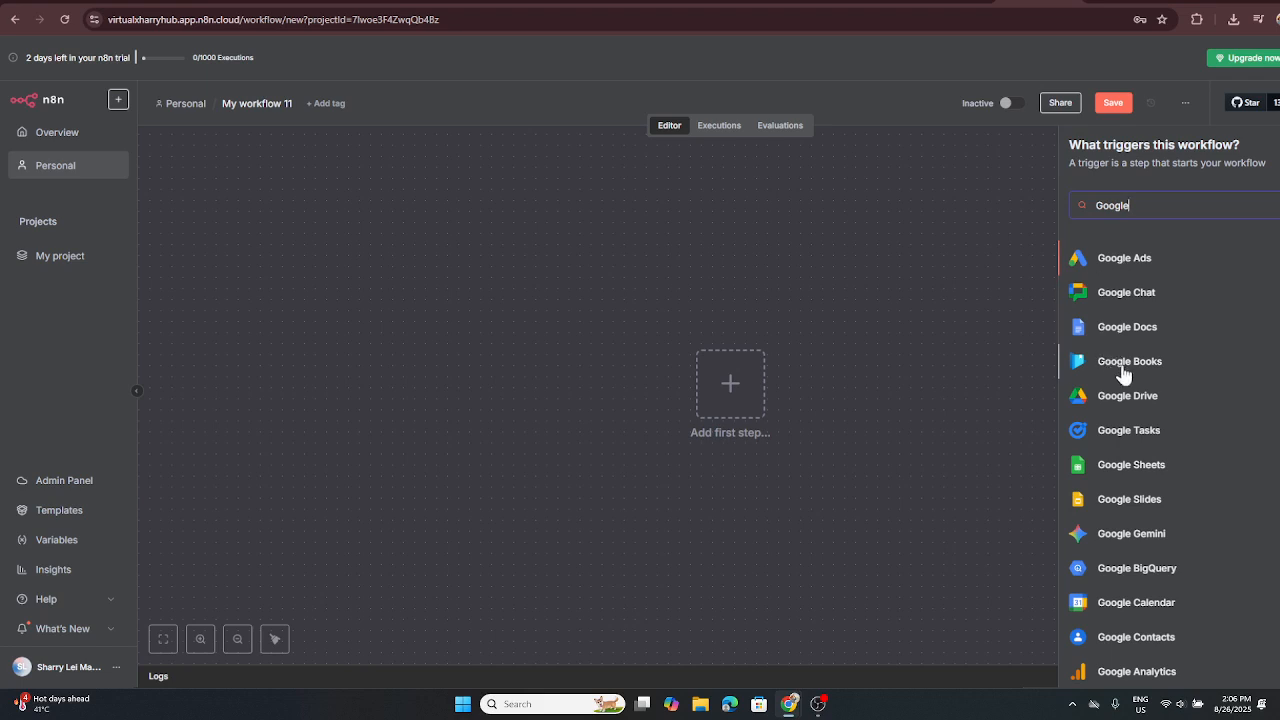
{"action": "left_click", "coordinate": [1130, 397]}
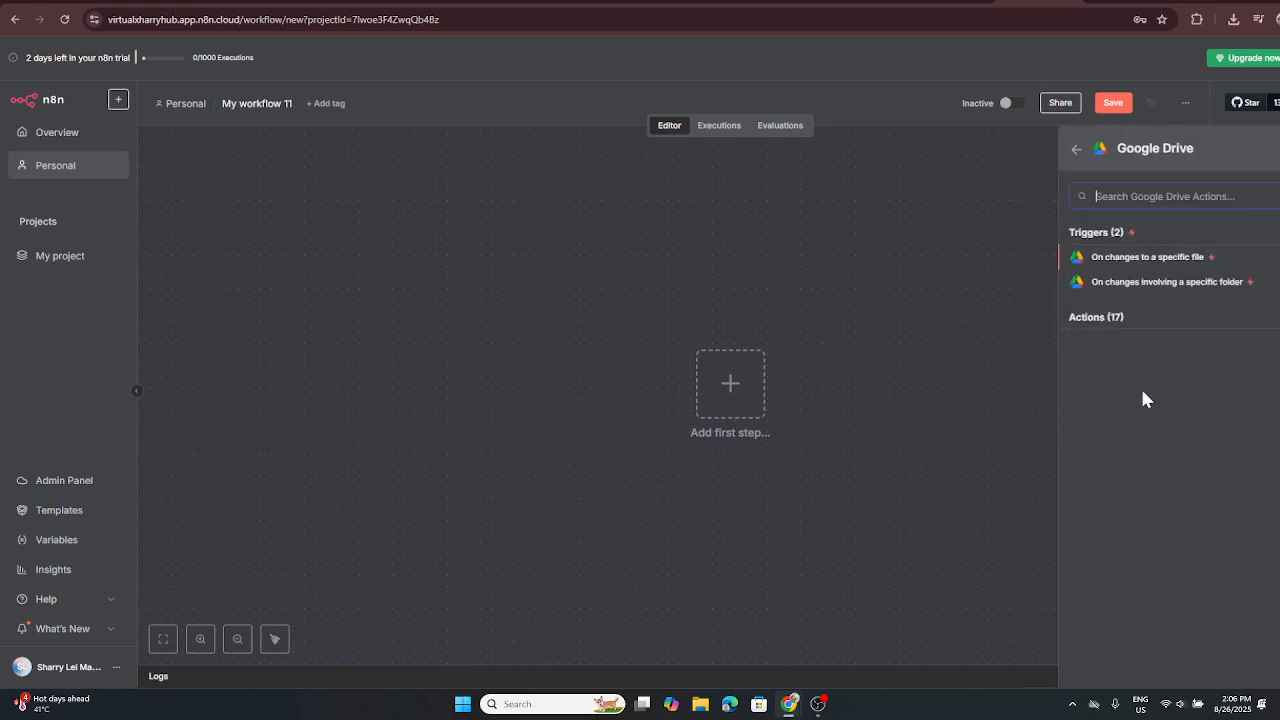
{"action": "left_click", "coordinate": [1112, 318]}
{"action": "scroll", "coordinate": [1128, 494], "scroll_direction": "down", "scroll_amount": 3}
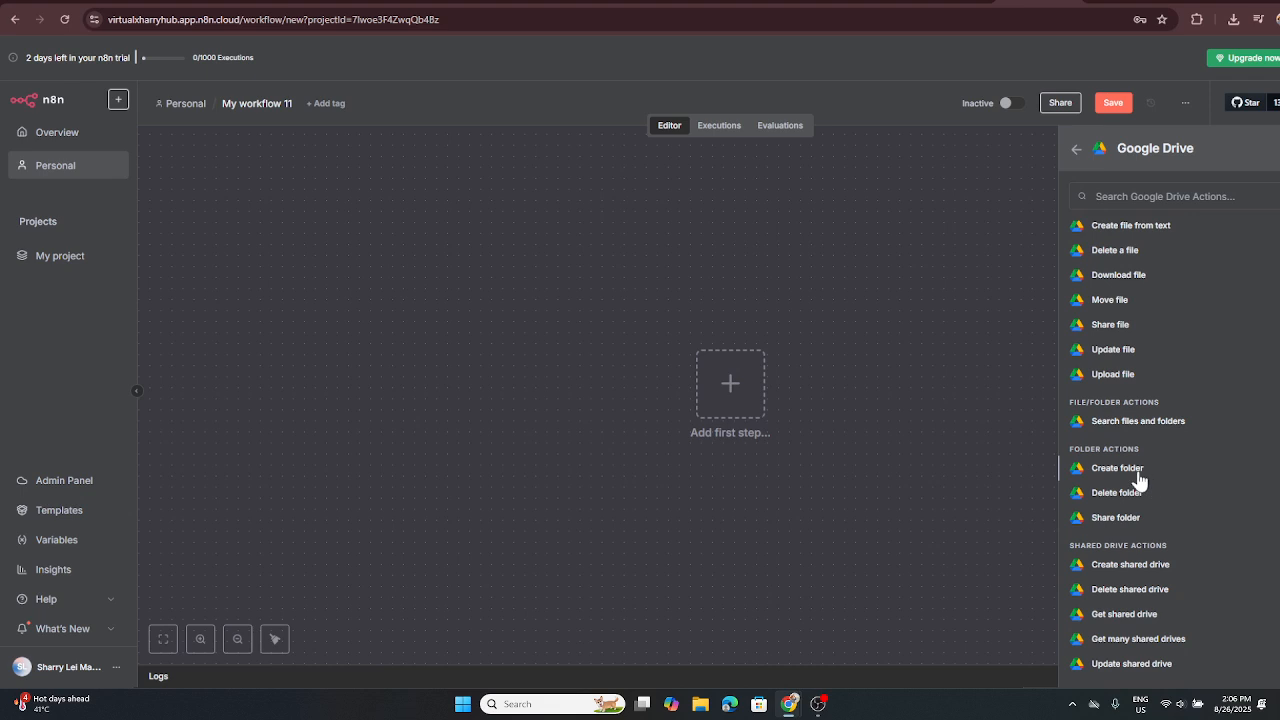
{"action": "left_click", "coordinate": [1118, 468]}
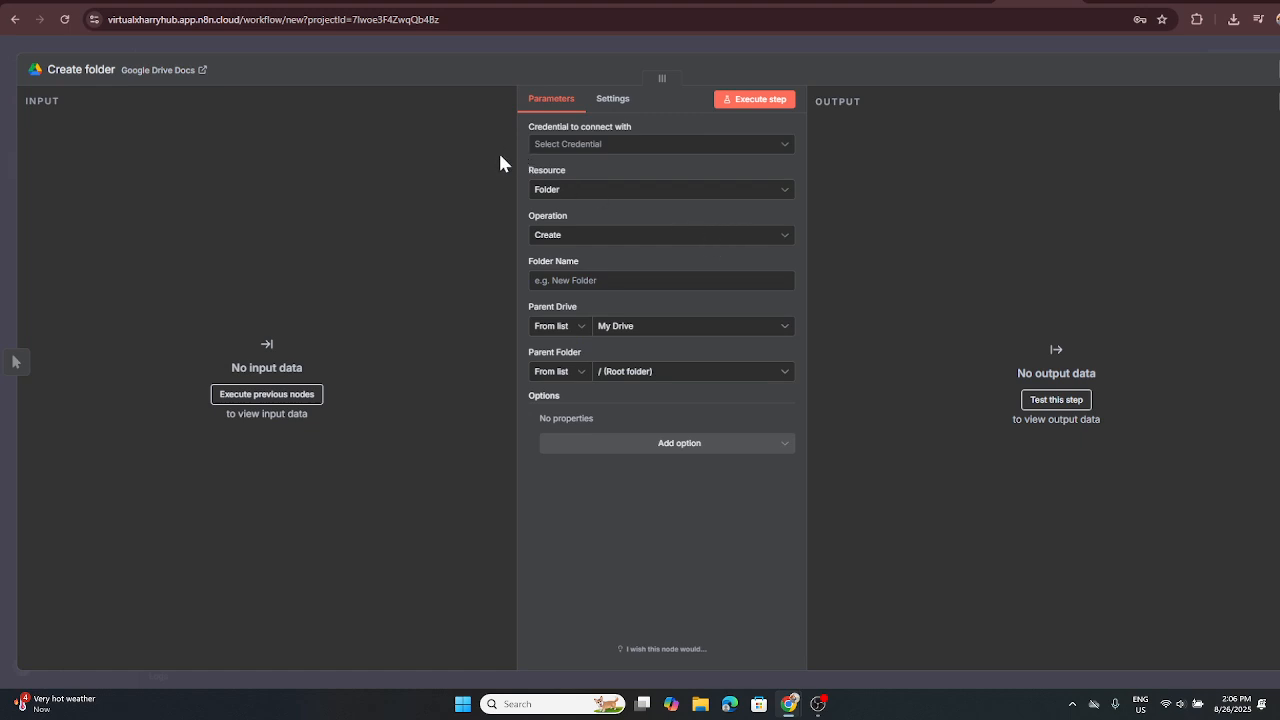
Start a new Google Drive OAuth2 credential for the node and copy its OAuth redirect URL.
{"action": "left_click", "coordinate": [595, 150]}
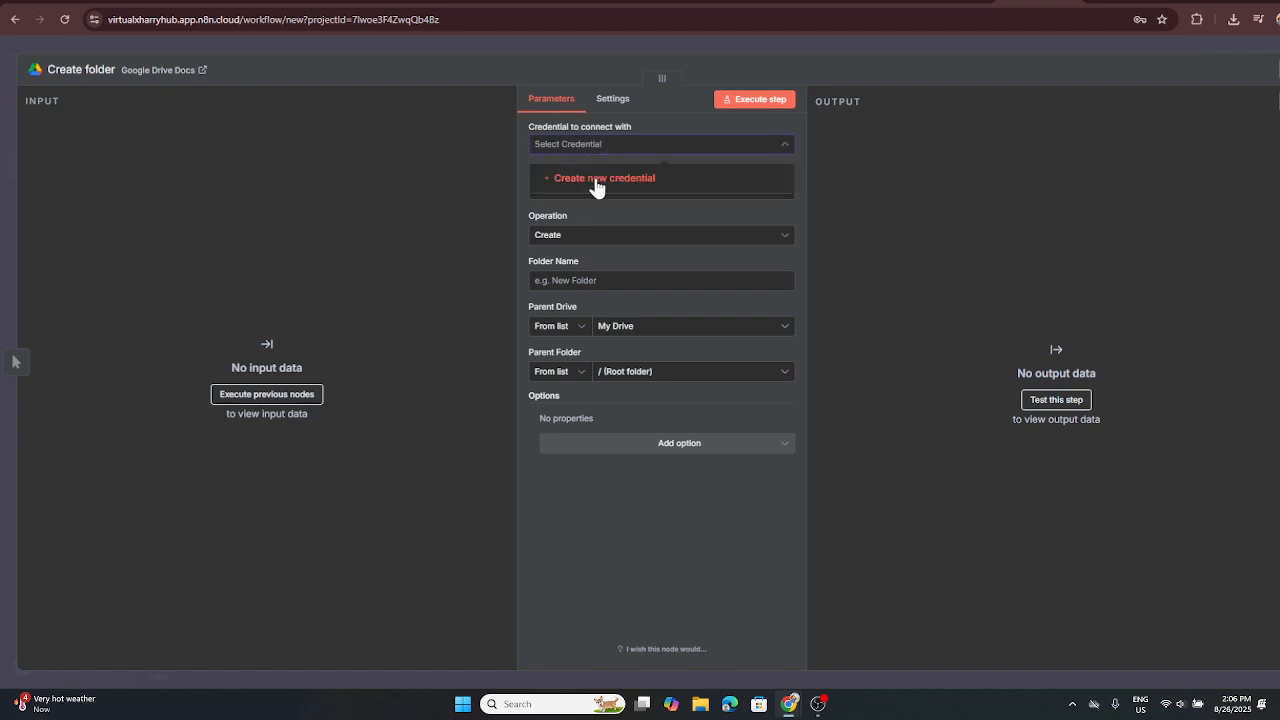
{"action": "left_click", "coordinate": [597, 178]}
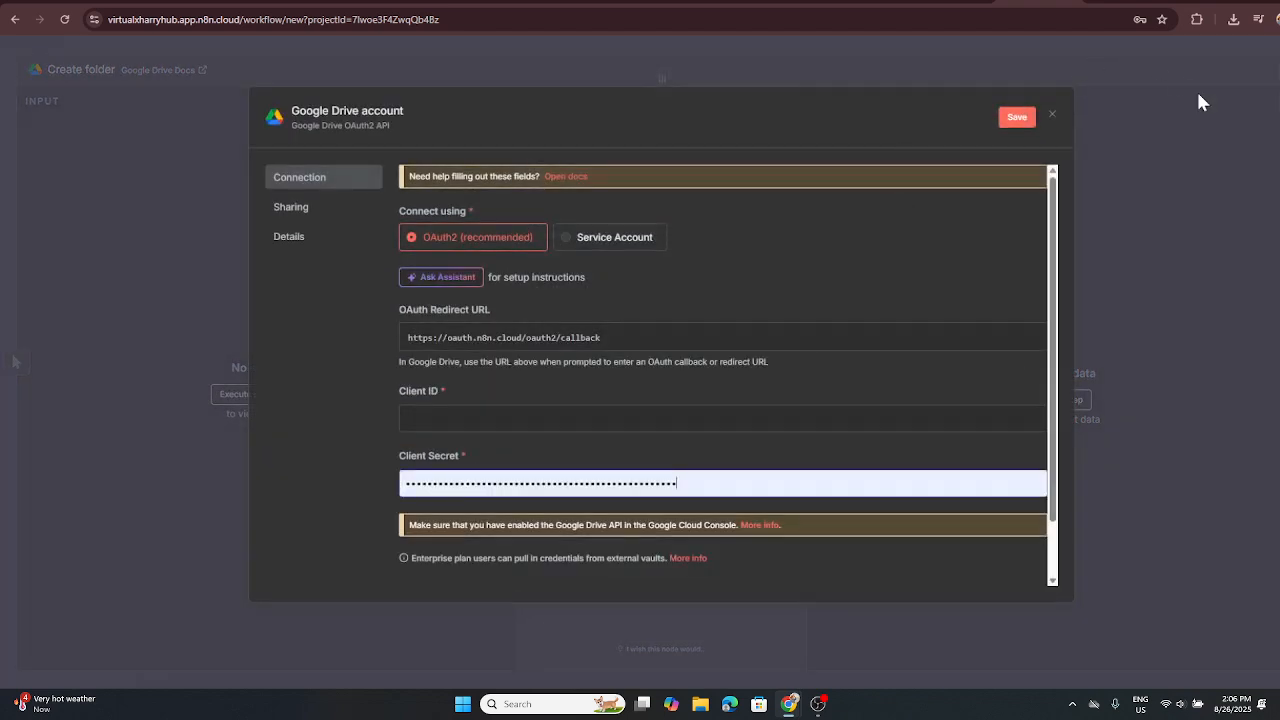
{"action": "scroll", "coordinate": [547, 450], "scroll_direction": "down", "scroll_amount": 1}
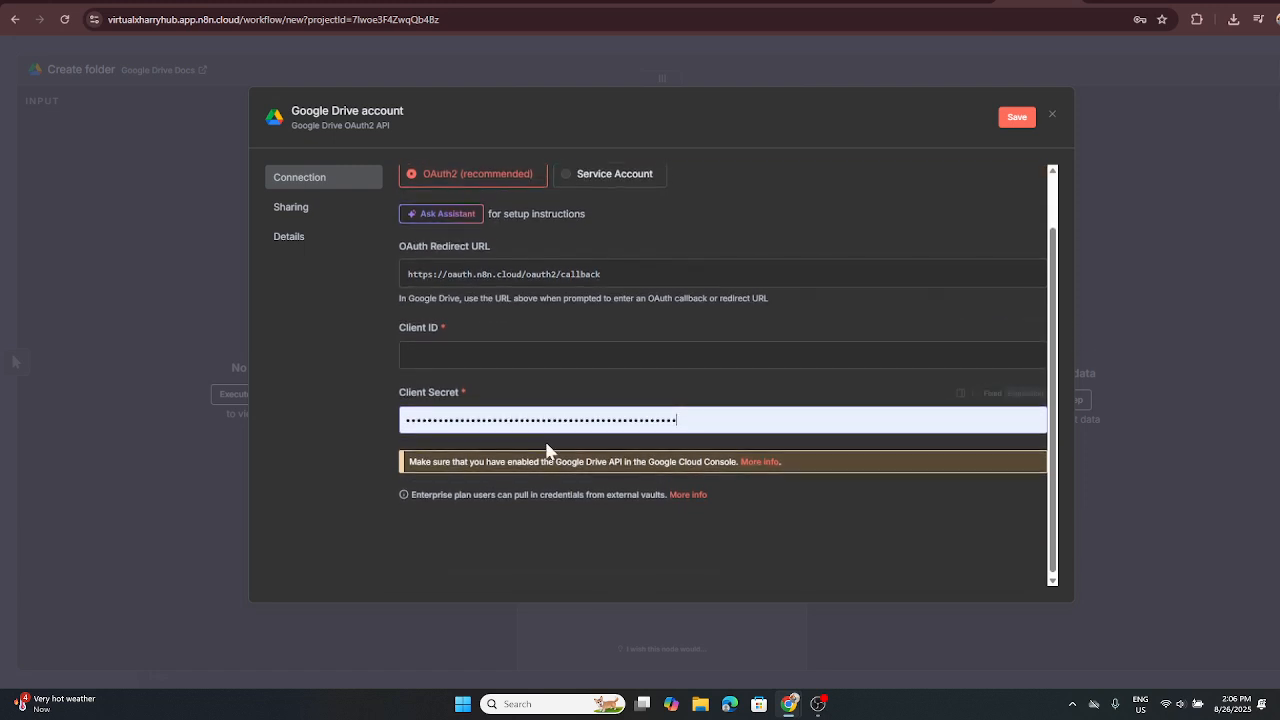
{"action": "scroll", "coordinate": [547, 450], "scroll_direction": "up", "scroll_amount": 1}
{"action": "left_click_drag", "start_coordinate": [620, 340], "coordinate": [329, 345]}
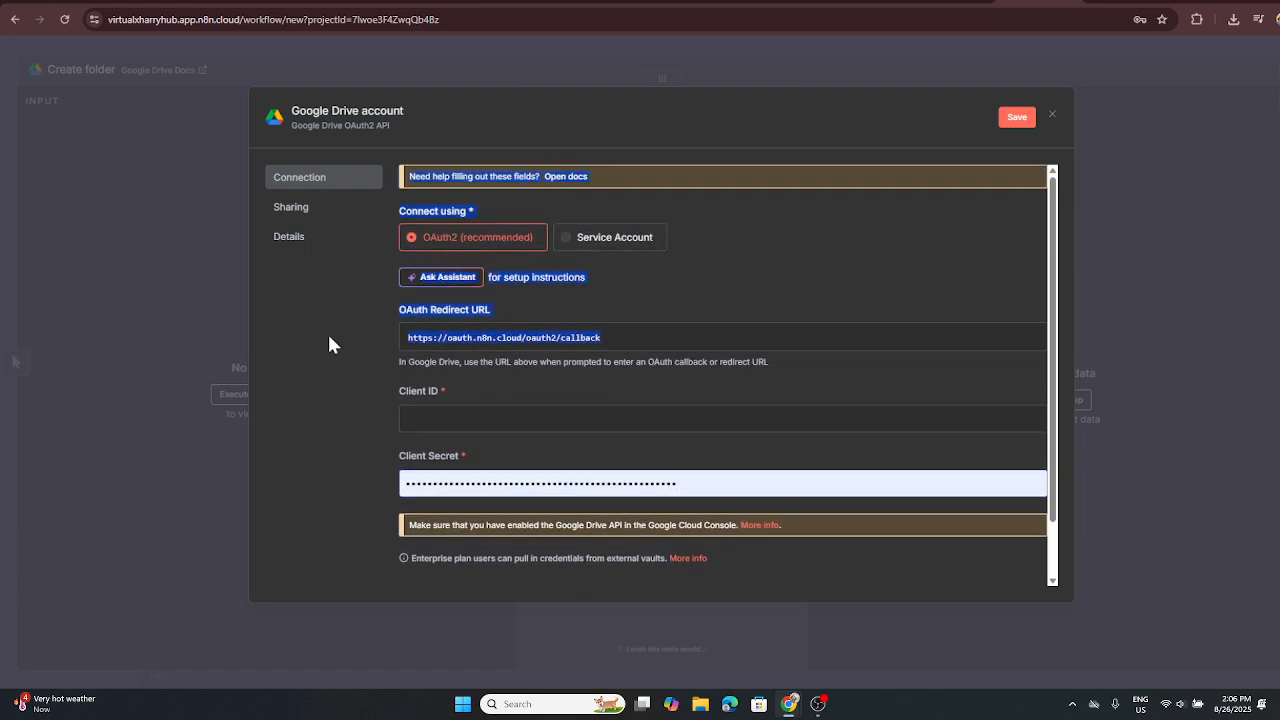
{"action": "left_click", "coordinate": [1023, 340]}
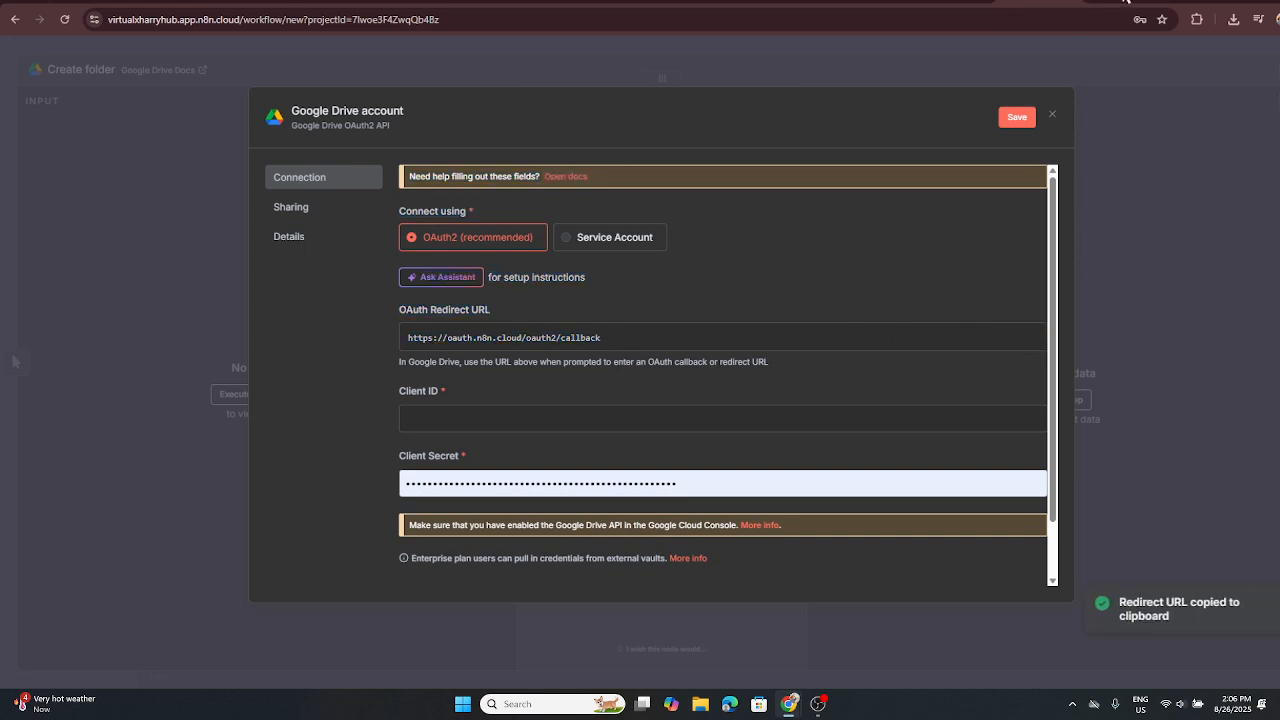
Switch to Google Cloud, search for "google drive", and open the Google Drive API's management page.
{"action": "left_click", "coordinate": [1125, 2]}
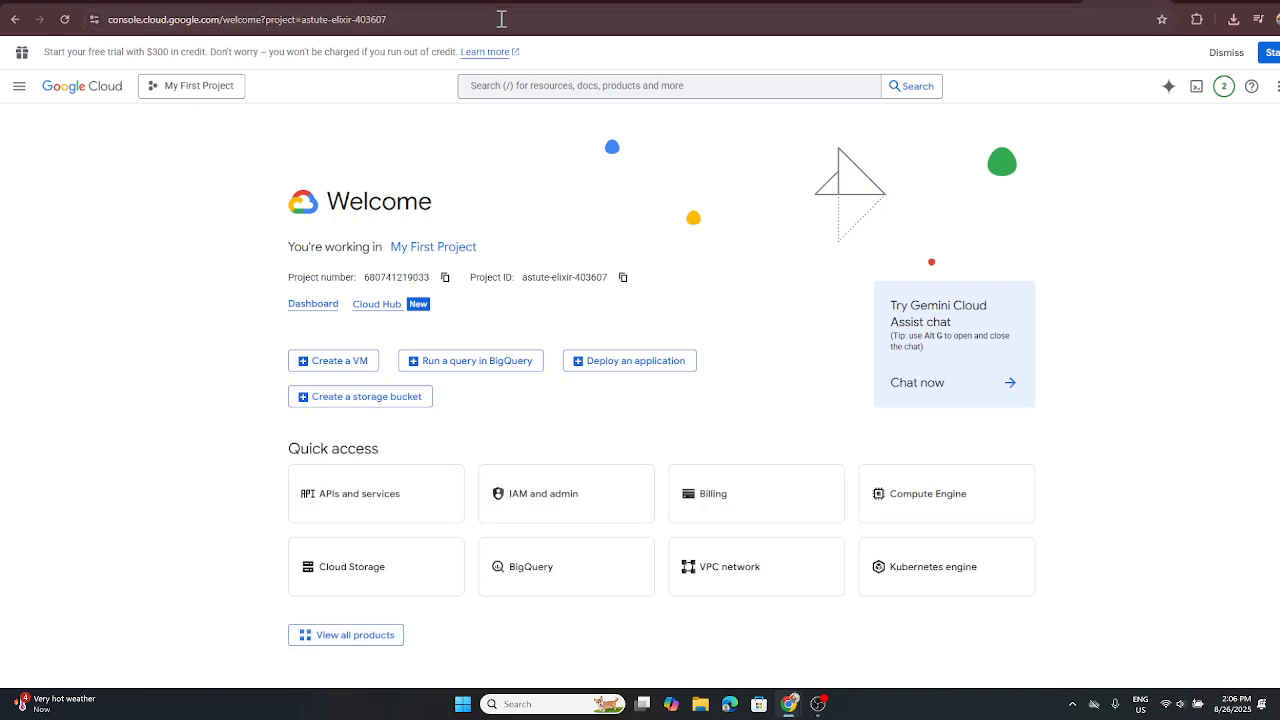
{"action": "left_click", "coordinate": [519, 86]}
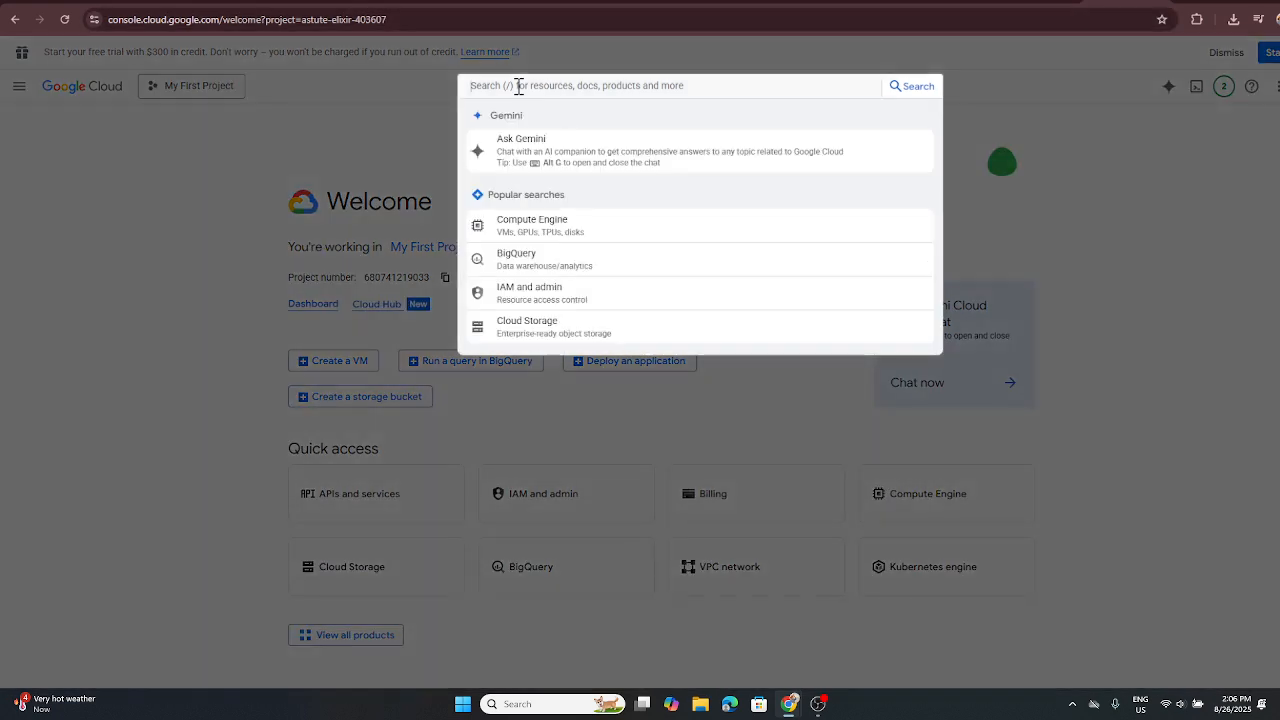
{"action": "type", "text": "goo"}
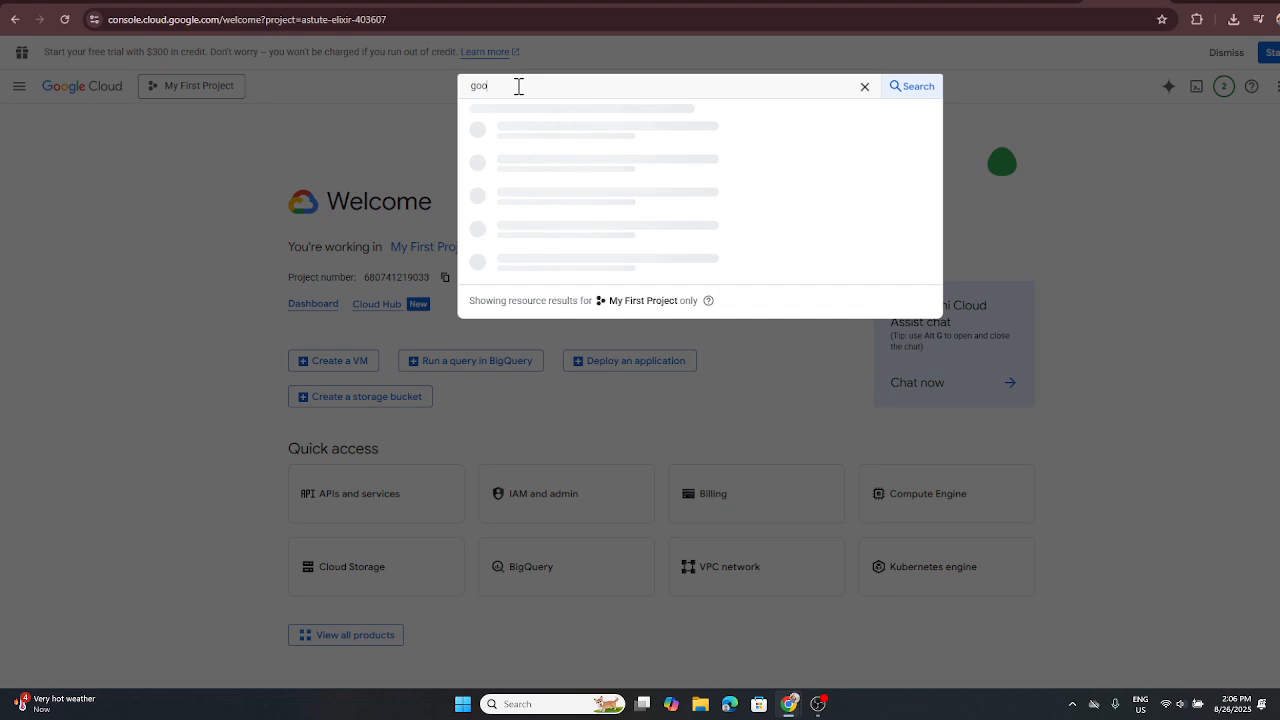
{"action": "type", "text": "gle "}
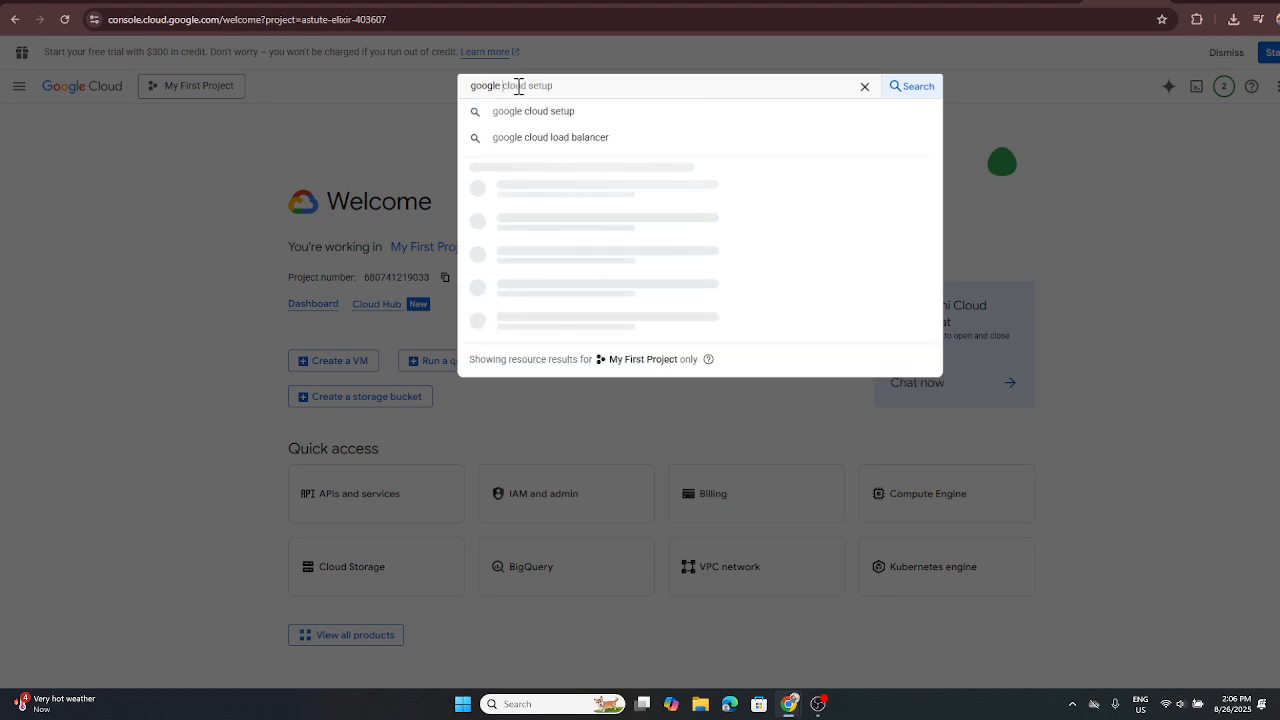
{"action": "type", "text": "driv"}
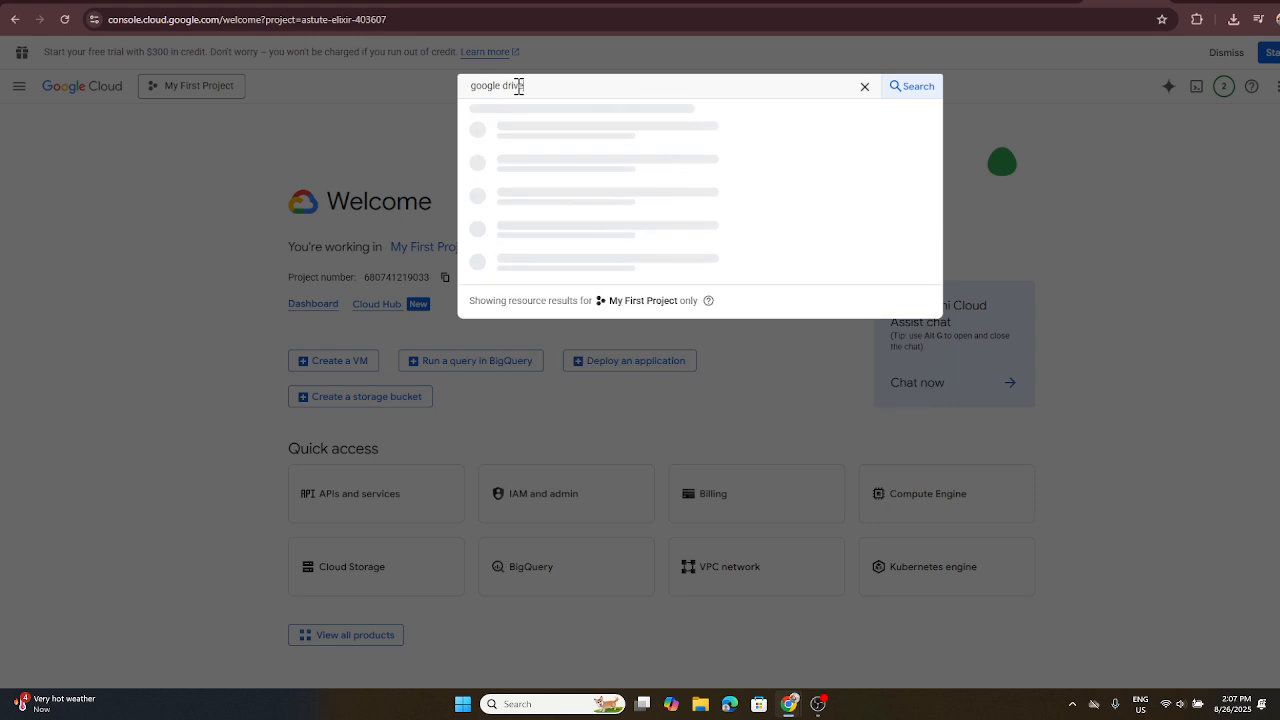
{"action": "type", "text": "e"}
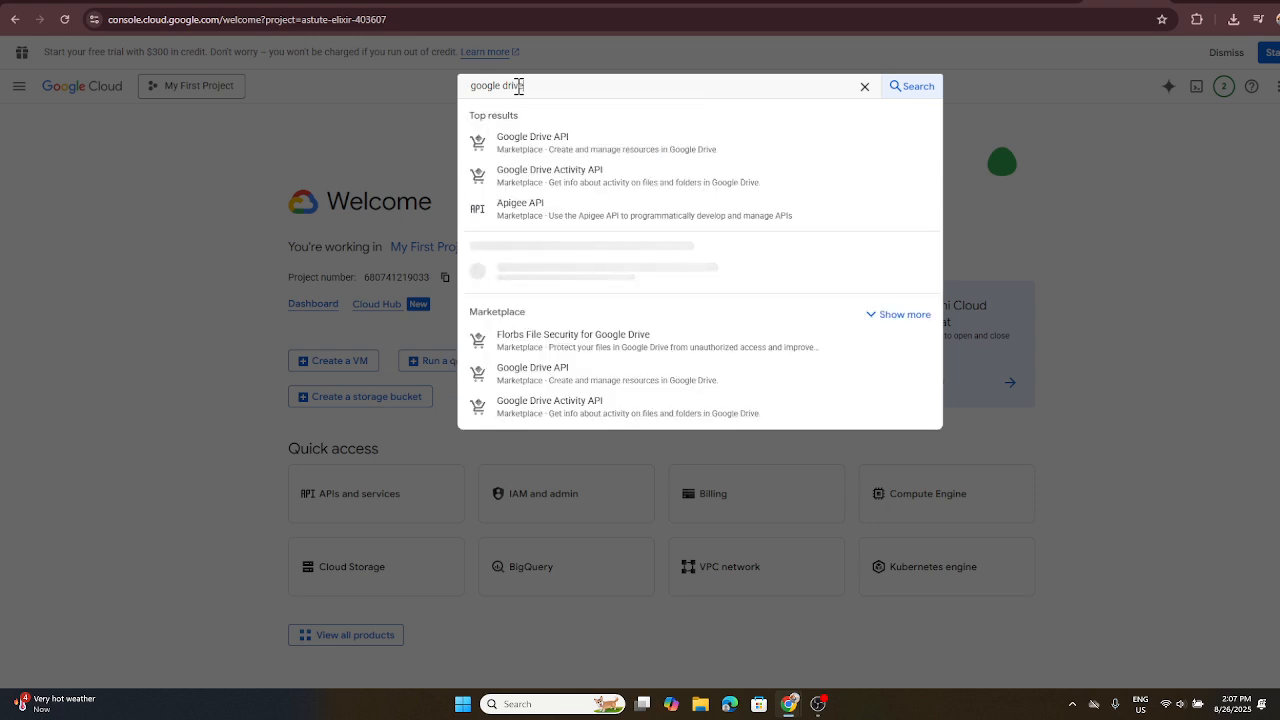
{"action": "left_click", "coordinate": [526, 148]}
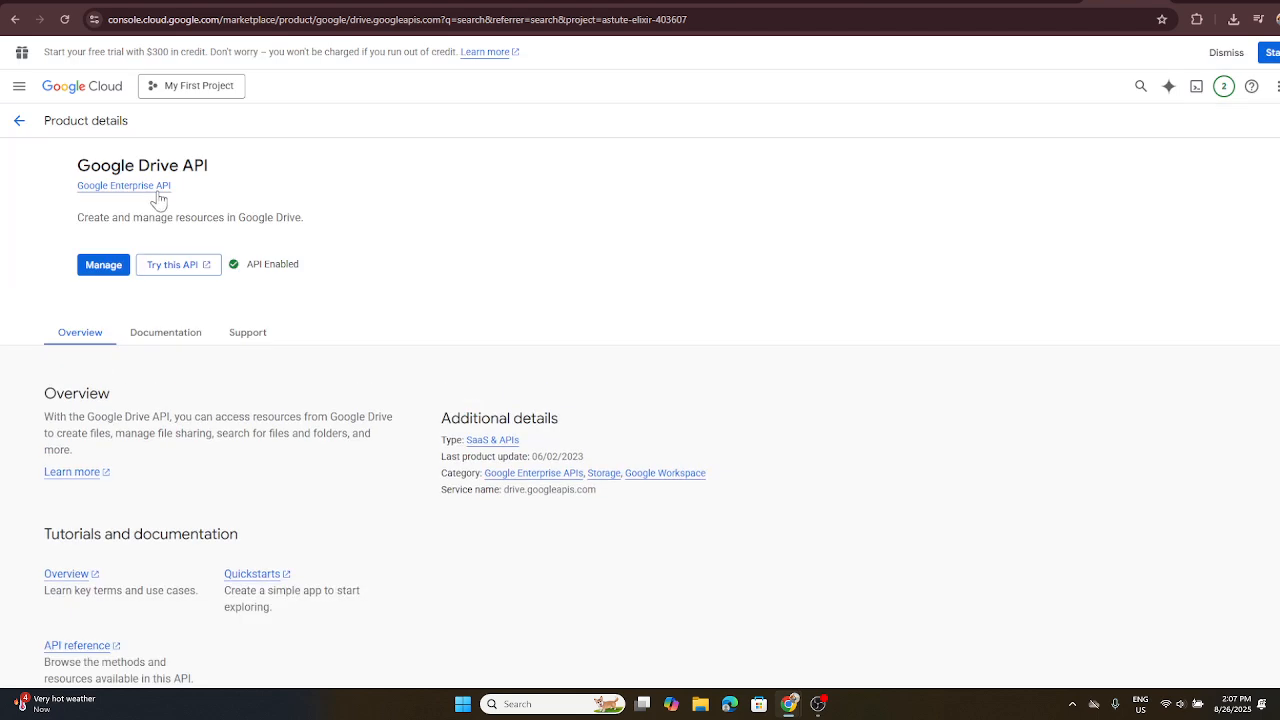
{"action": "left_click", "coordinate": [166, 264]}
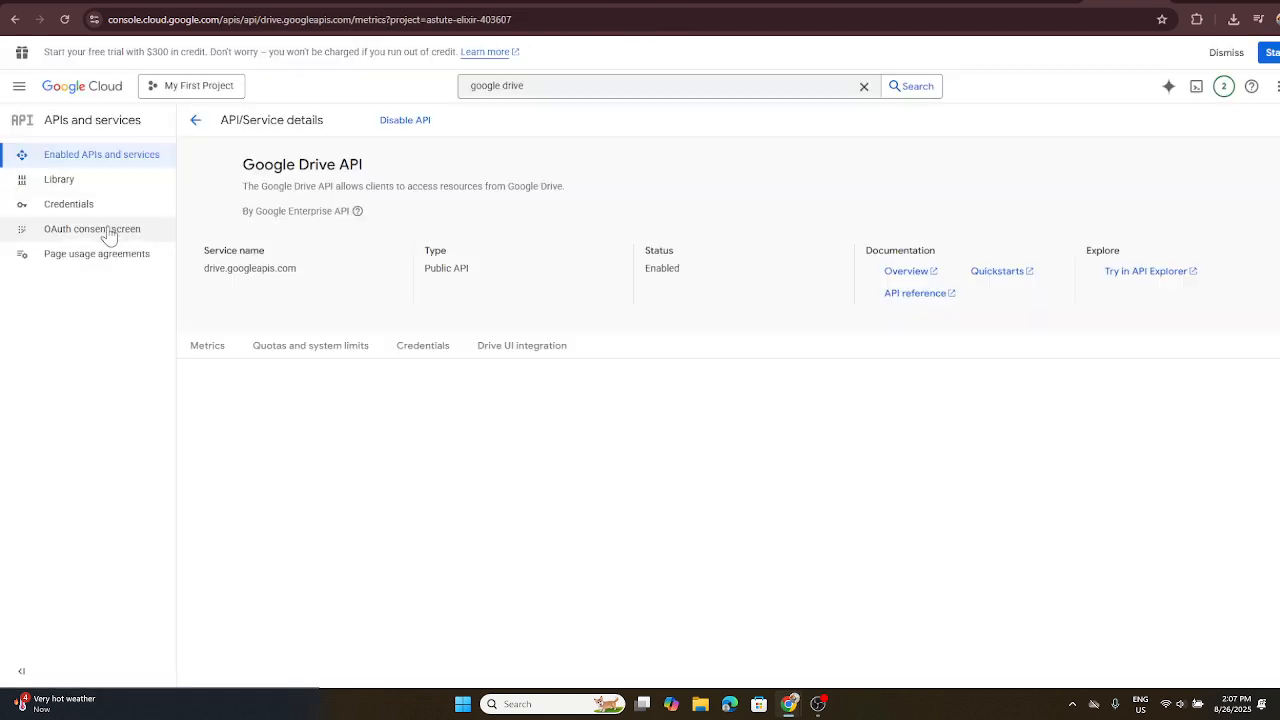
From the OAuth consent screen, start a new OAuth client of type Web application and name it Tutorial.
{"action": "left_click", "coordinate": [104, 232]}
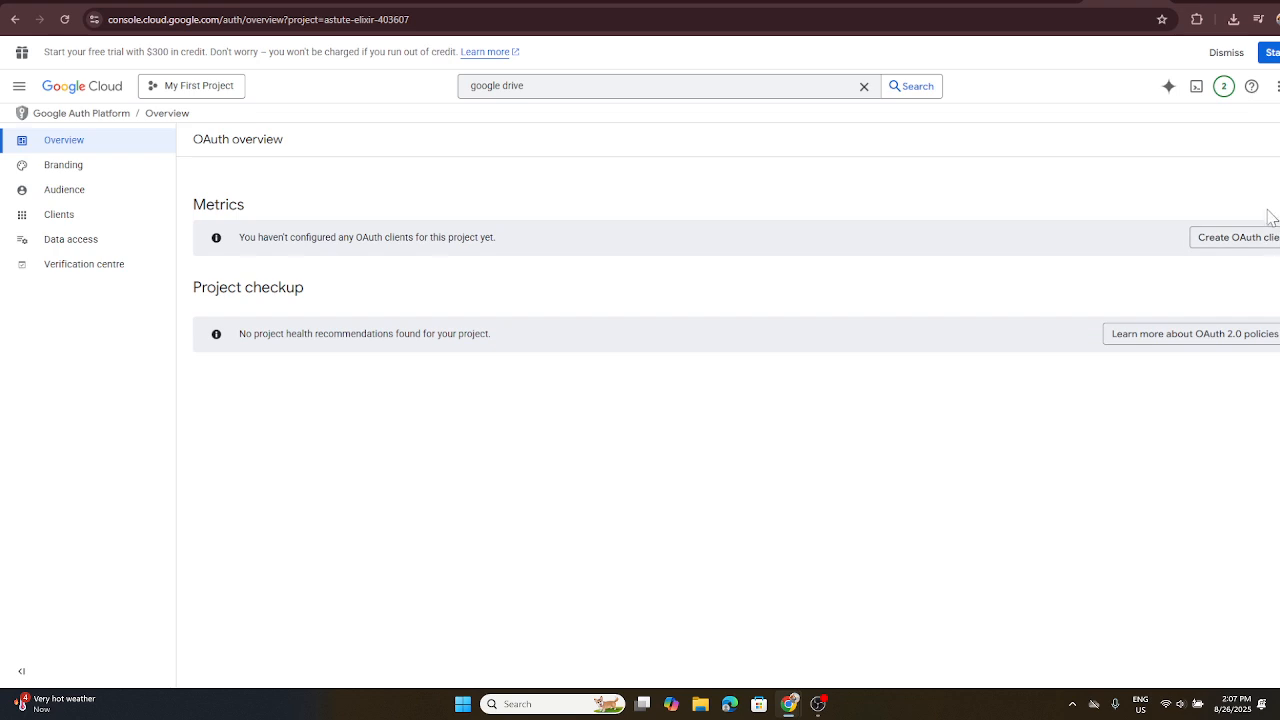
{"action": "left_click", "coordinate": [1262, 241]}
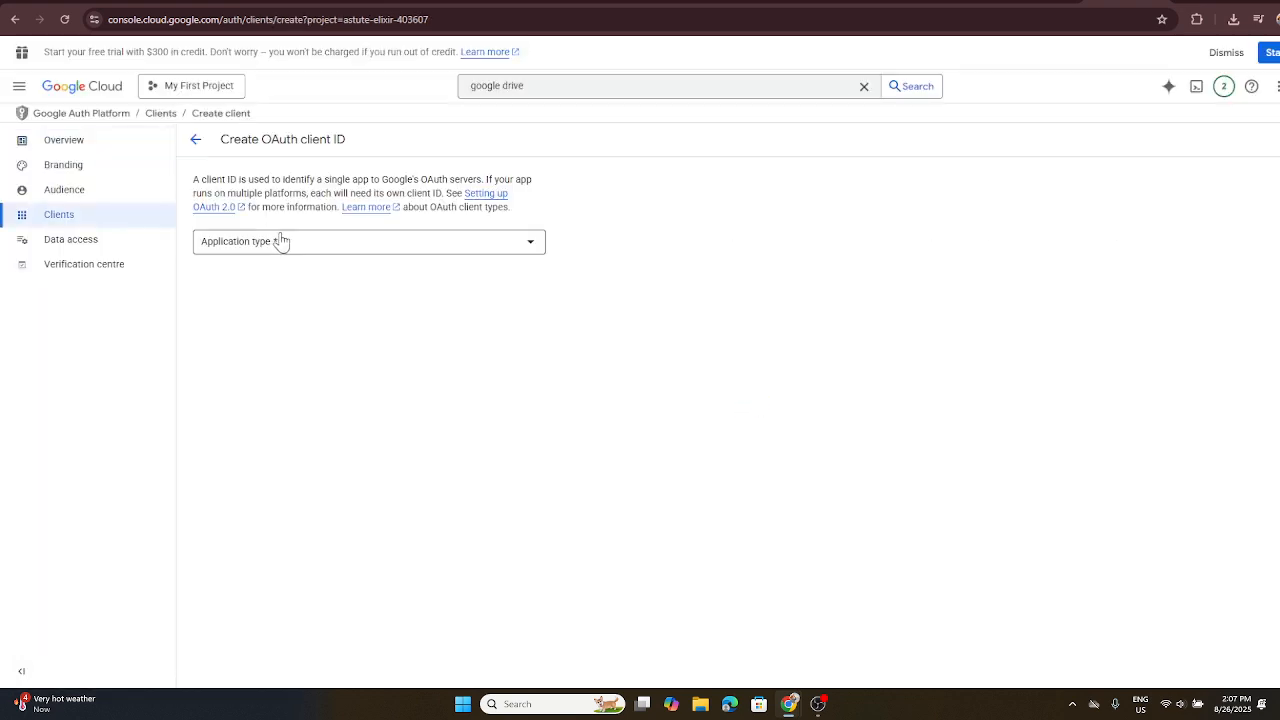
{"action": "left_click", "coordinate": [285, 248]}
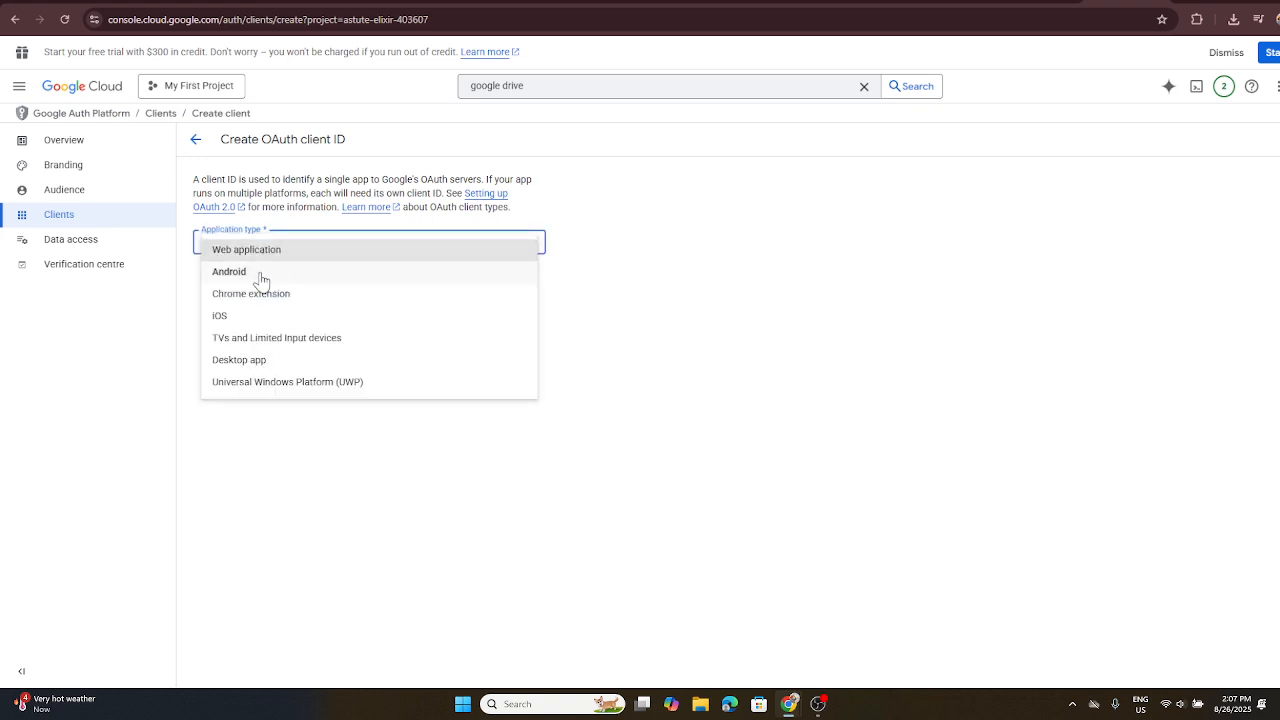
{"action": "left_click", "coordinate": [263, 258]}
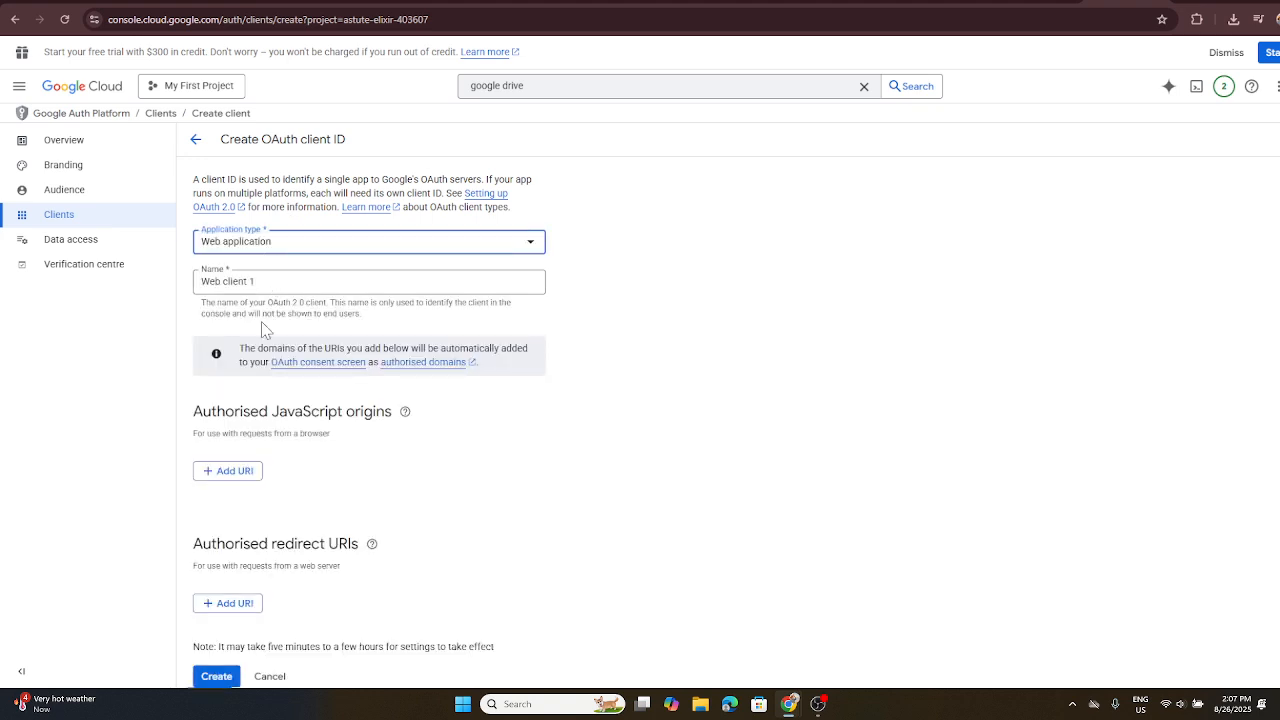
{"action": "left_click", "coordinate": [276, 283]}
{"action": "left_click_drag", "start_coordinate": [276, 283], "coordinate": [105, 297]}
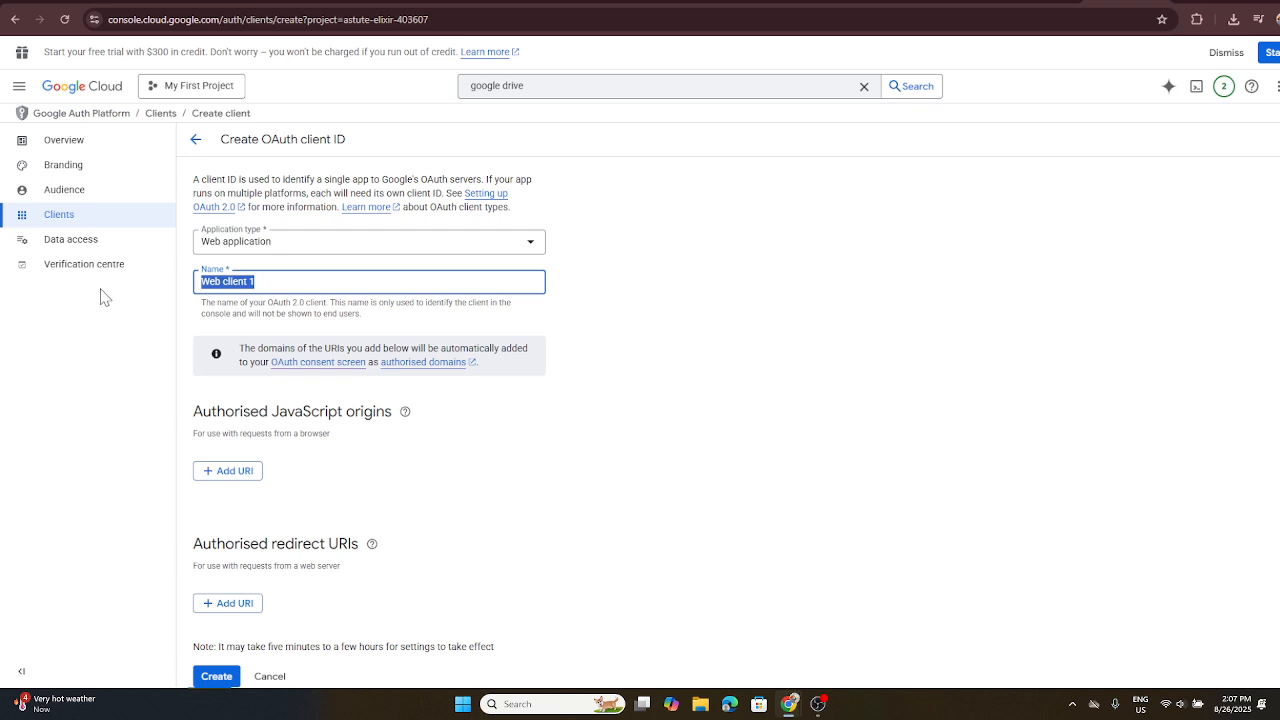
{"action": "key", "text": "BackSpace"}
{"action": "type", "text": "Tutorial"}
{"action": "left_click", "coordinate": [226, 606]}
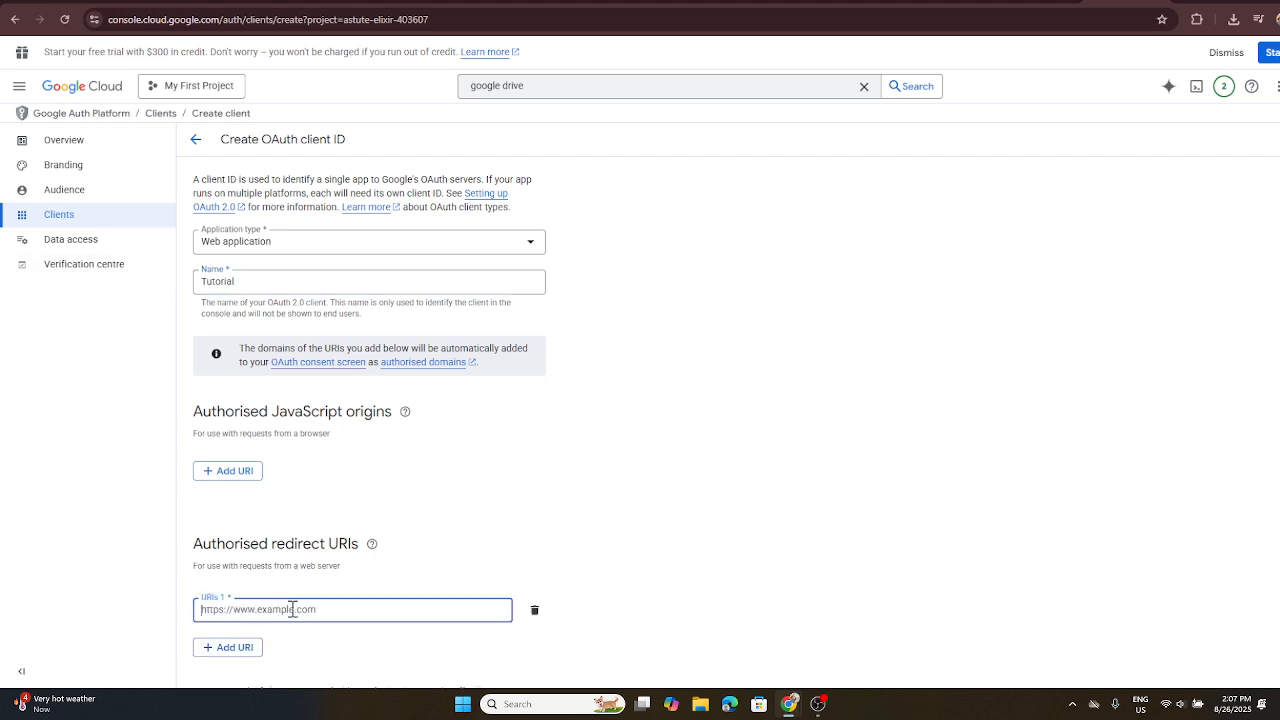
{"action": "key", "text": "ctrl+v"}
{"action": "scroll", "coordinate": [357, 631], "scroll_direction": "down", "scroll_amount": 1}
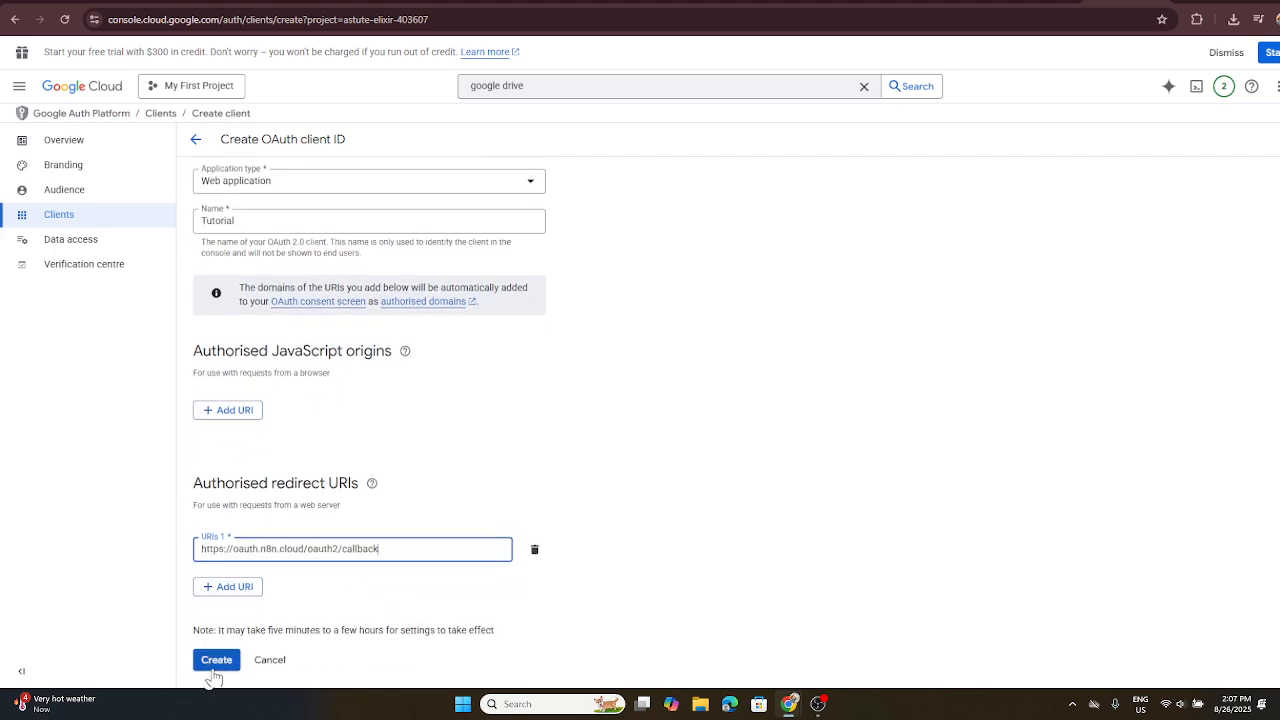
{"action": "left_click", "coordinate": [210, 662]}
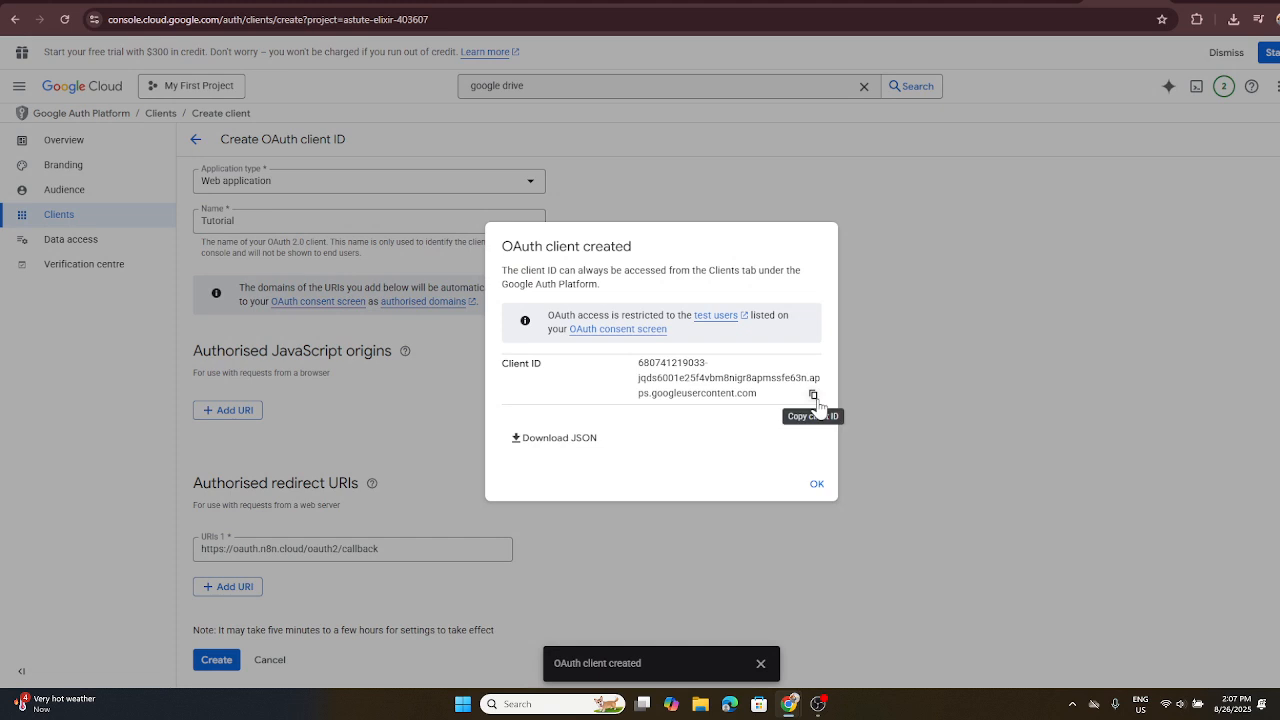
Copy the new OAuth client's ID and paste it into the Client ID field of the n8n Google Drive credential.
{"action": "left_click", "coordinate": [813, 394]}
{"action": "key", "text": "ctrl+Tab"}
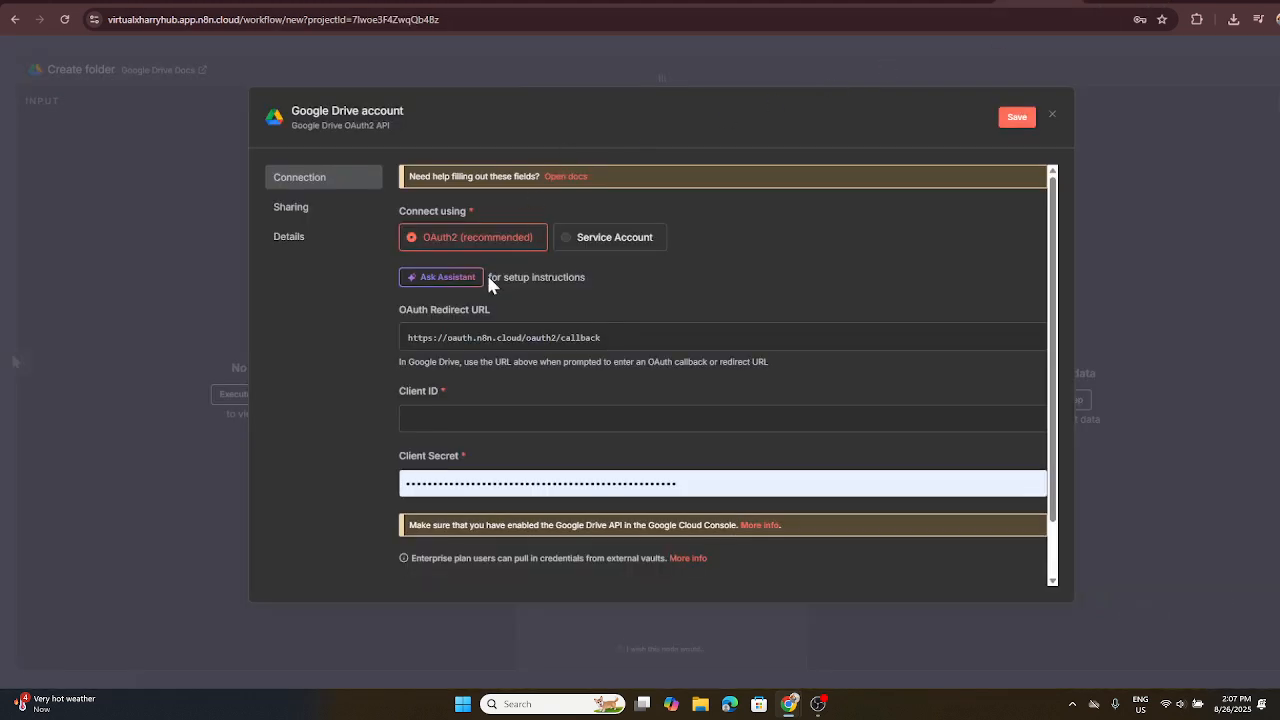
{"action": "left_click", "coordinate": [465, 412]}
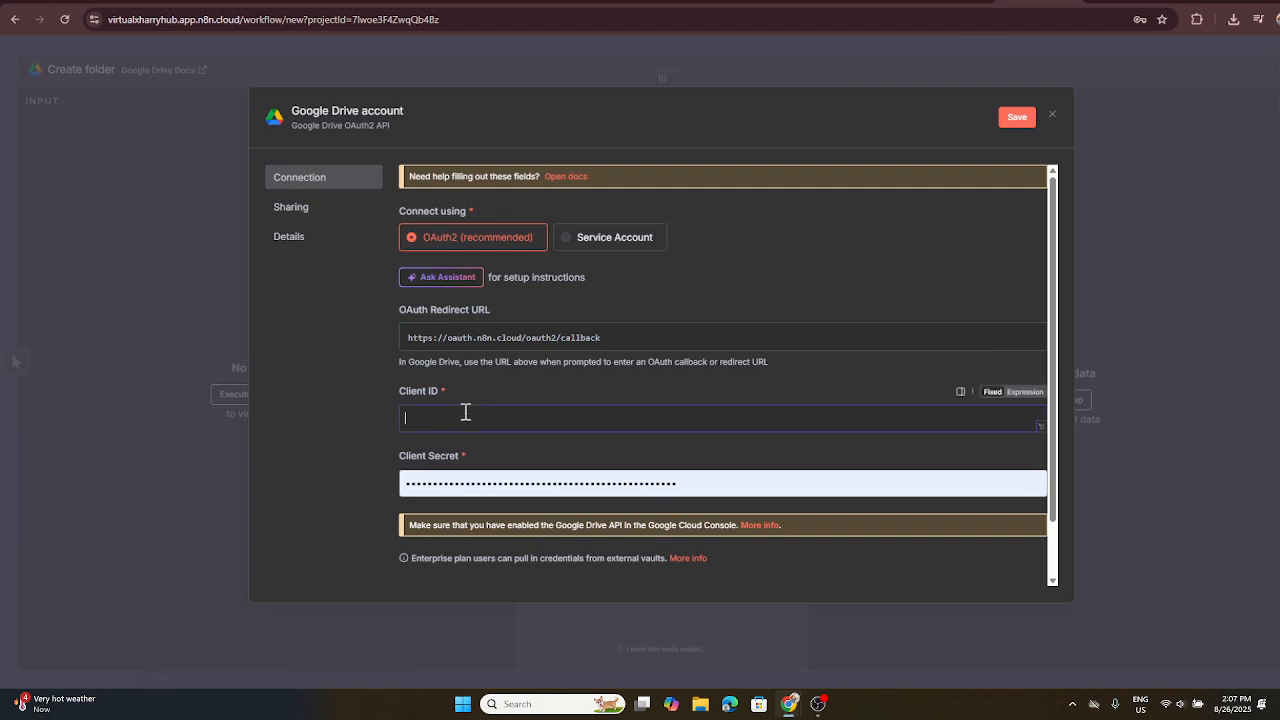
{"action": "key", "text": "ctrl+v"}
Start the Google sign-in for the Google Drive credential.
{"action": "scroll", "coordinate": [465, 412], "scroll_direction": "down", "scroll_amount": 1}
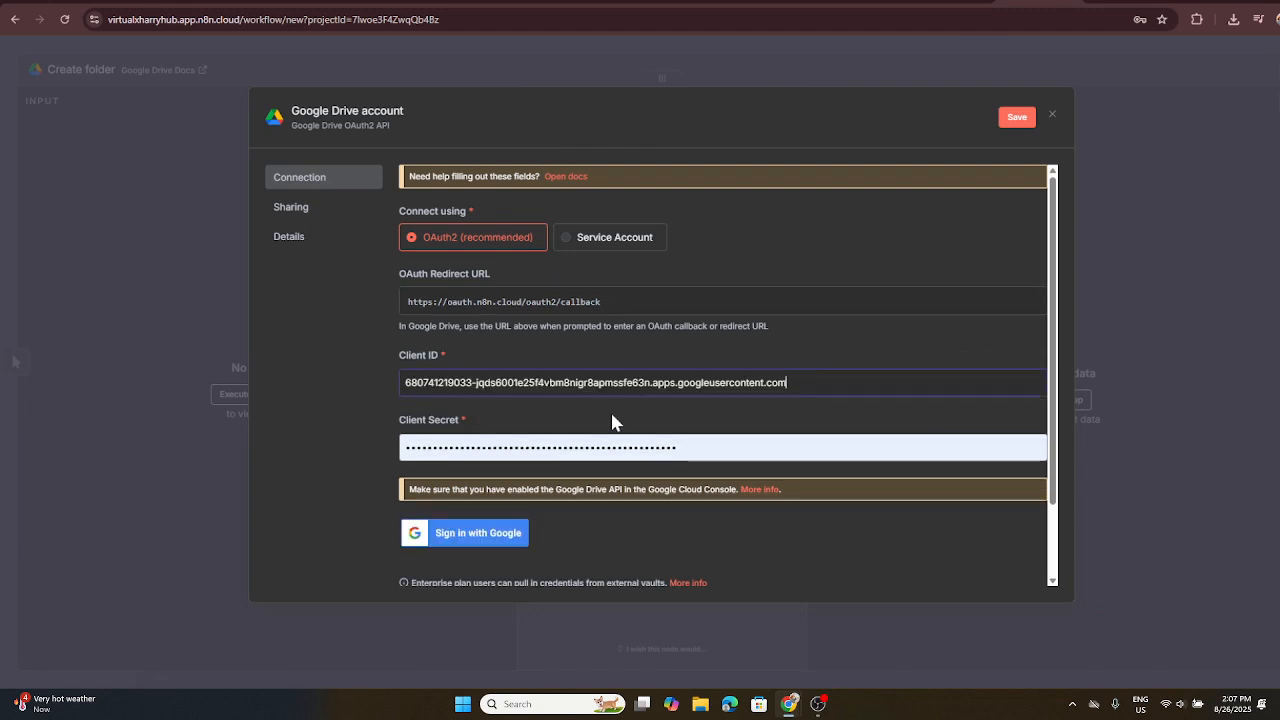
{"action": "scroll", "coordinate": [619, 448], "scroll_direction": "down", "scroll_amount": 1}
{"action": "scroll", "coordinate": [619, 448], "scroll_direction": "down", "scroll_amount": 1}
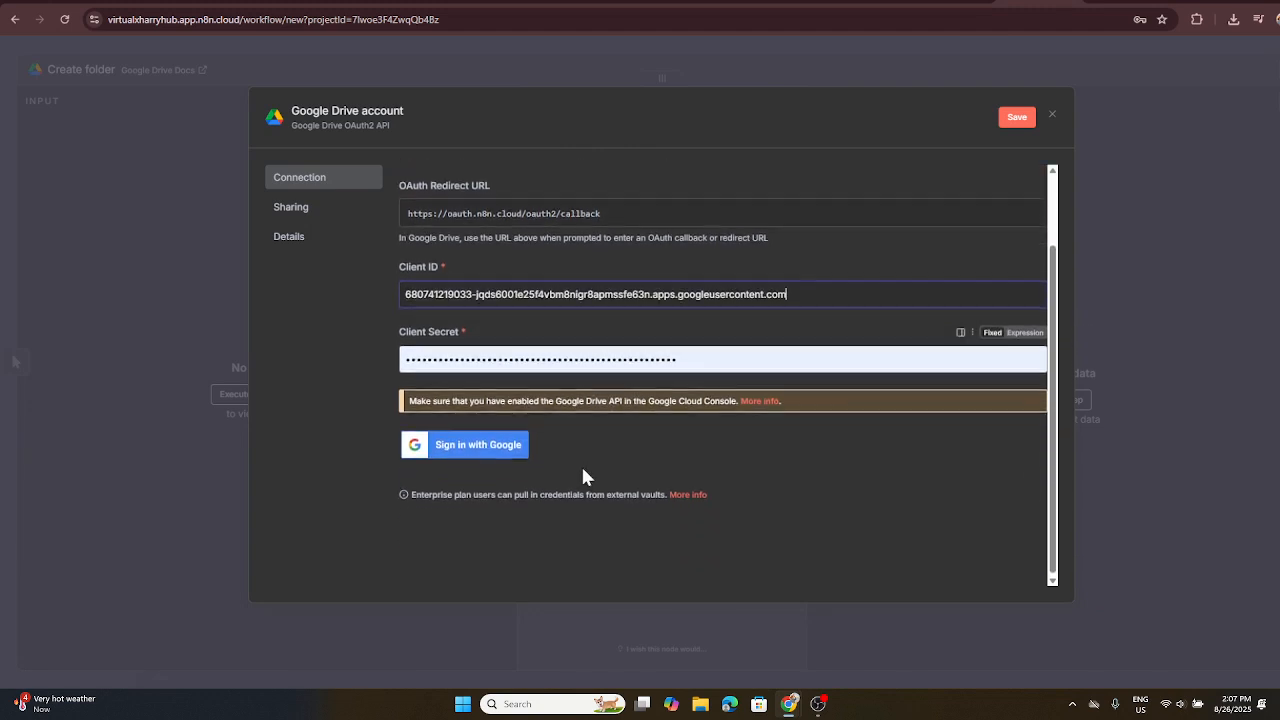
{"action": "left_click", "coordinate": [505, 449]}
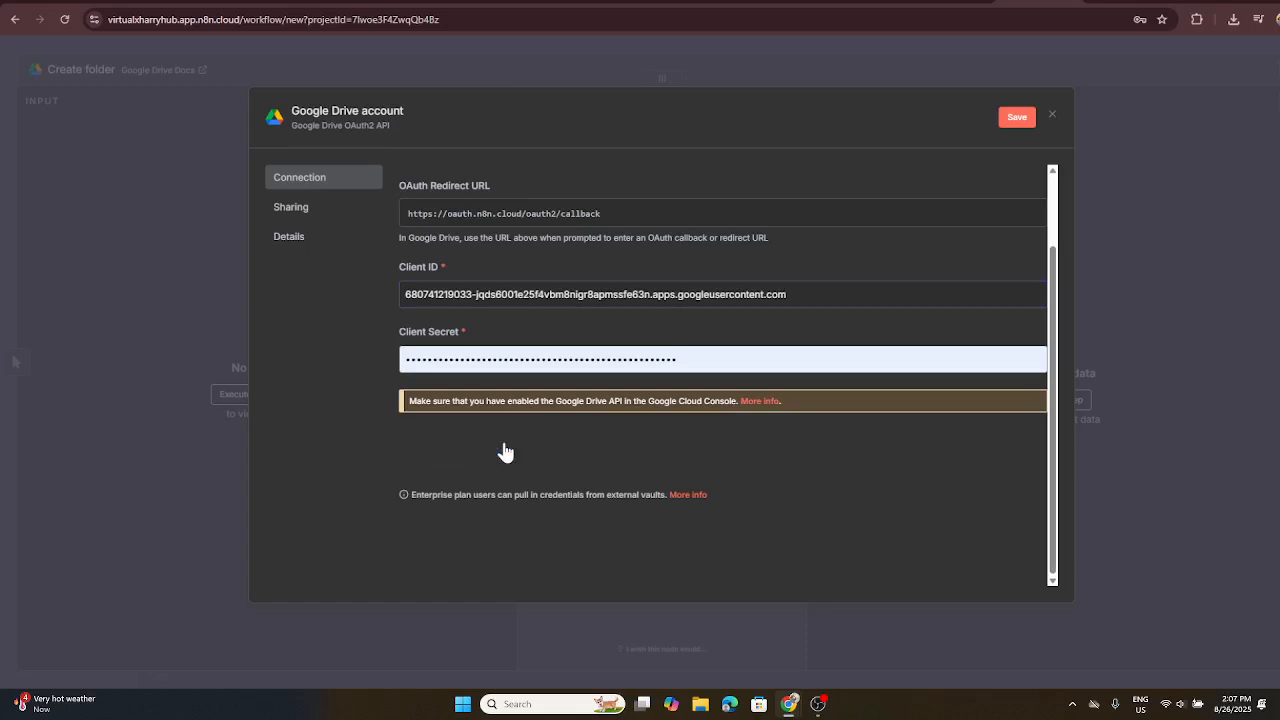